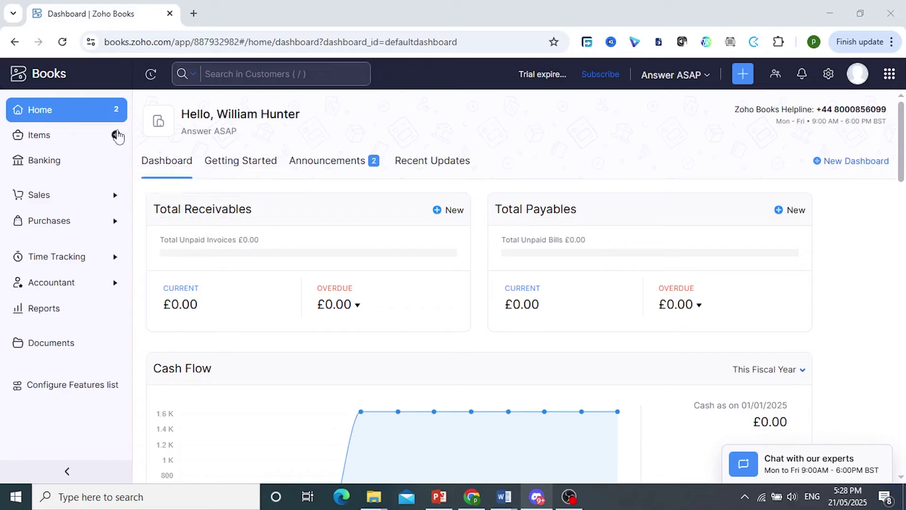
Step: Open the Expenses list from the Purchases section of the sidebar
left_click(51, 229)
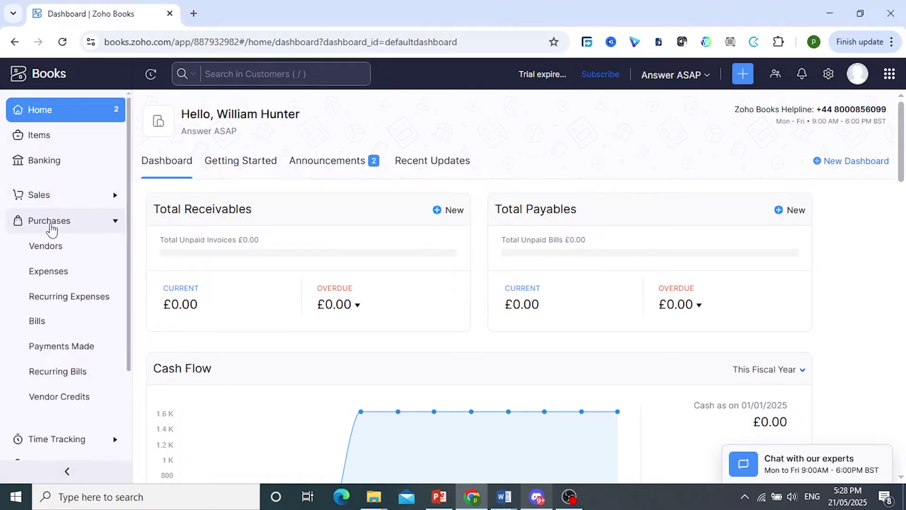
left_click(57, 276)
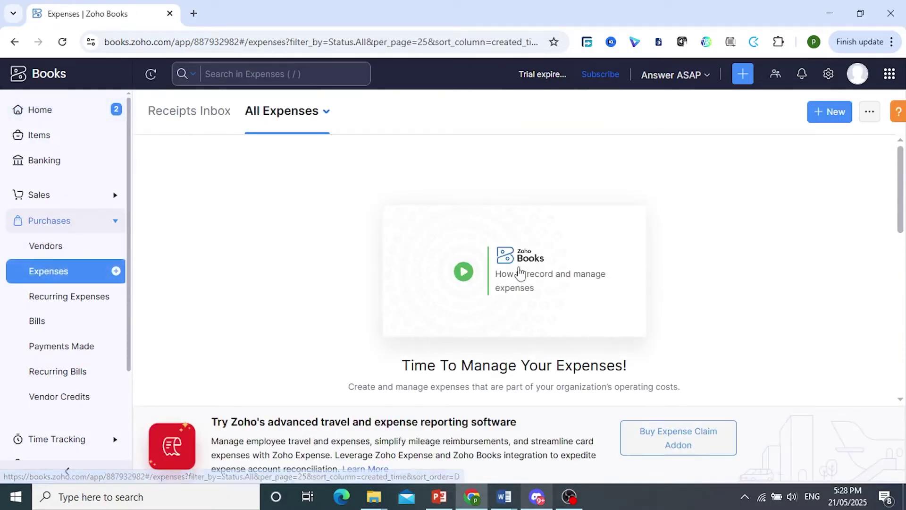
Step: Start a new expense, keeping 21/05/2025 as its date
left_click(830, 114)
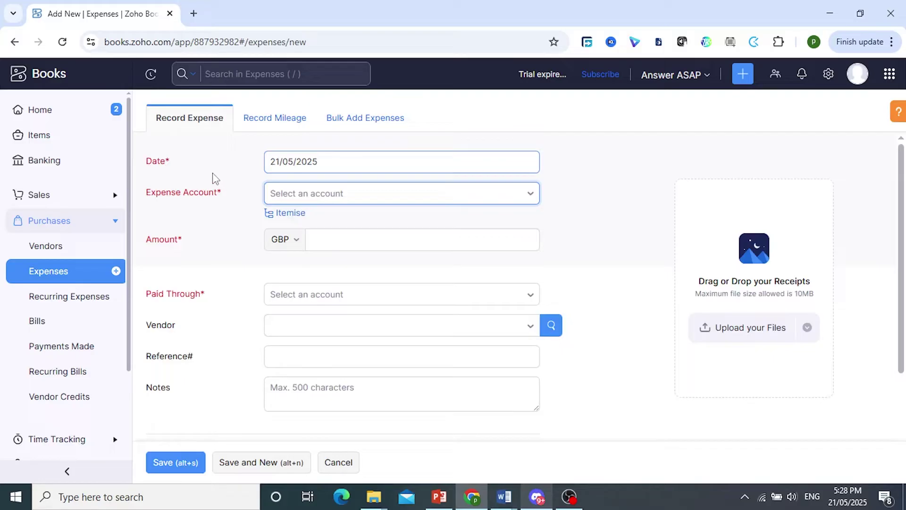
left_click(291, 162)
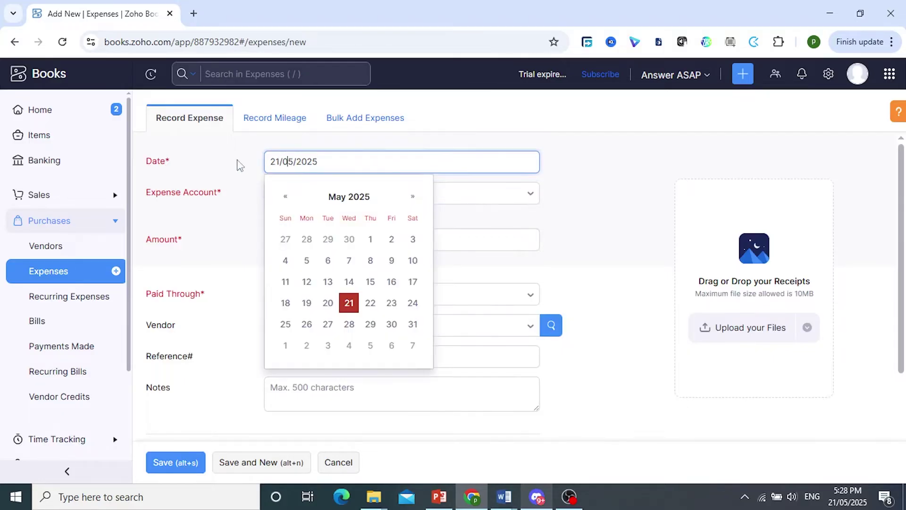
left_click(350, 304)
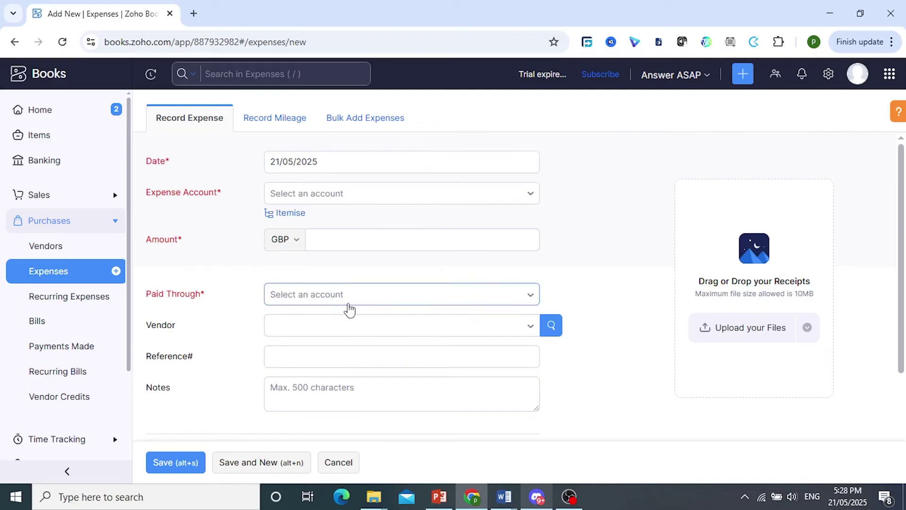
Step: Charge it to Meals and Entertainment with an amount of 78 GBP
left_click(283, 197)
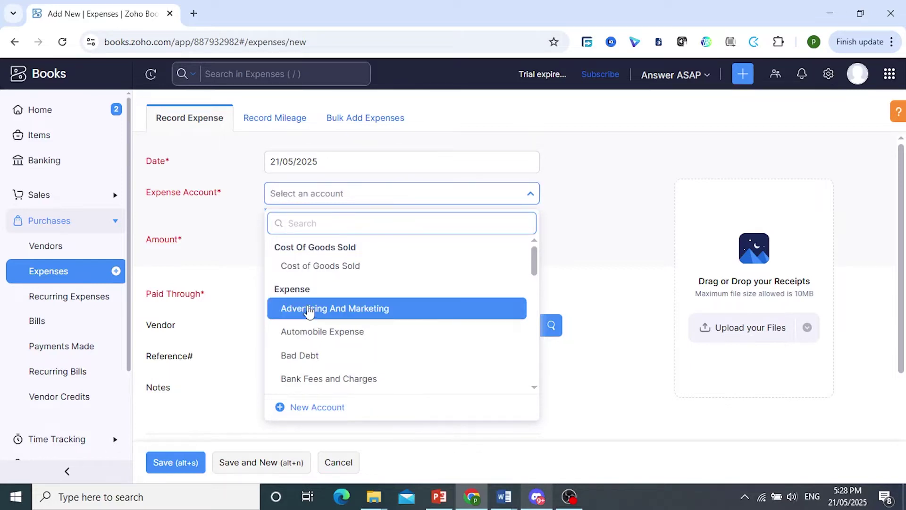
scroll(314, 333, "down", 2)
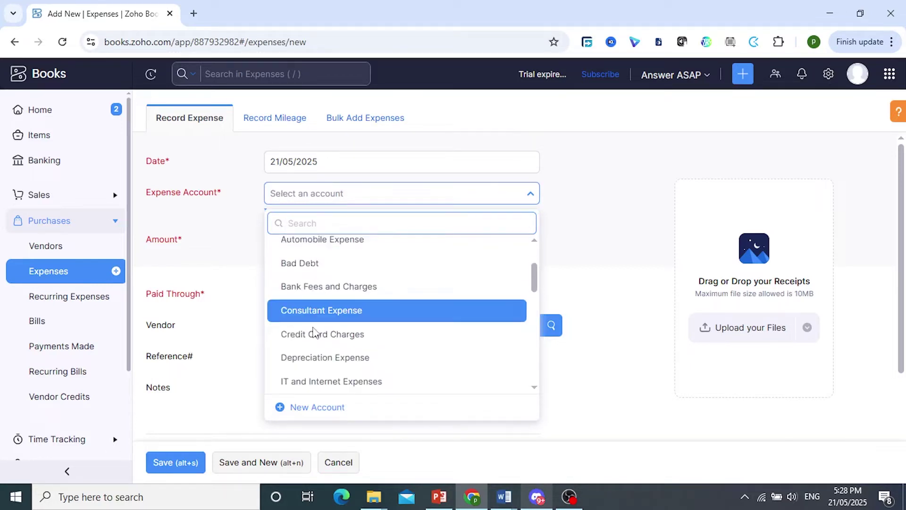
scroll(314, 333, "down", 3)
scroll(314, 319, "down", 2)
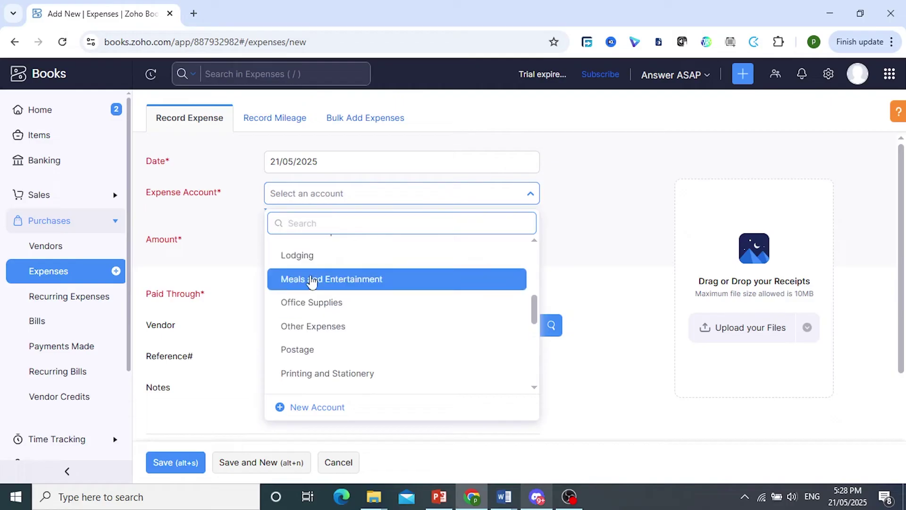
left_click(314, 281)
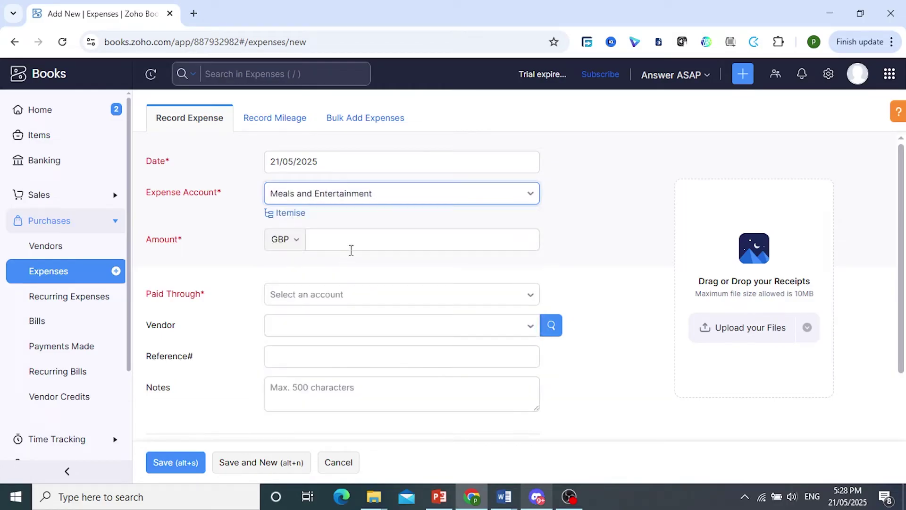
left_click(353, 245)
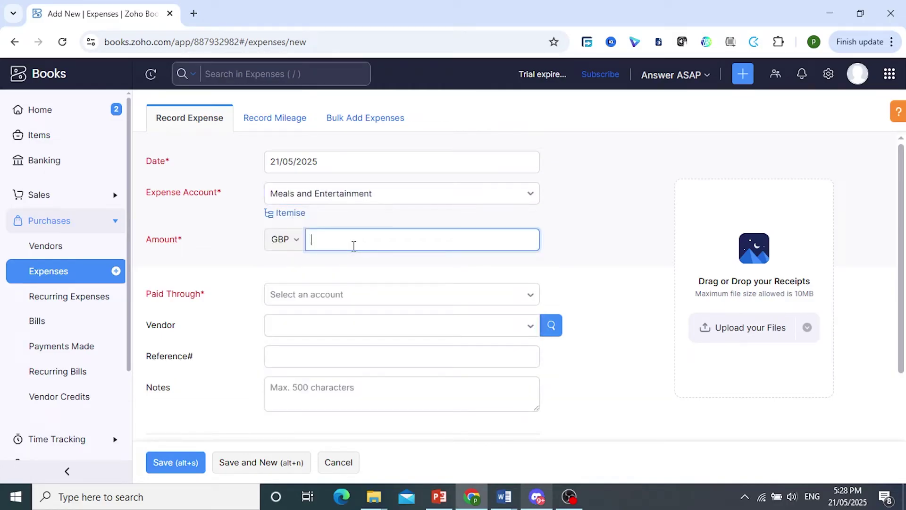
type("78")
left_click(274, 247)
left_click(239, 259)
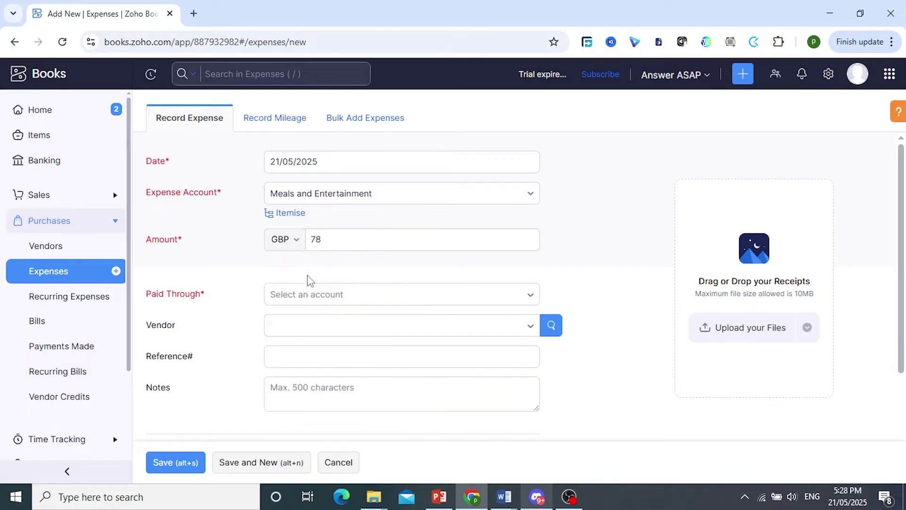
scroll(316, 269, "down", 1)
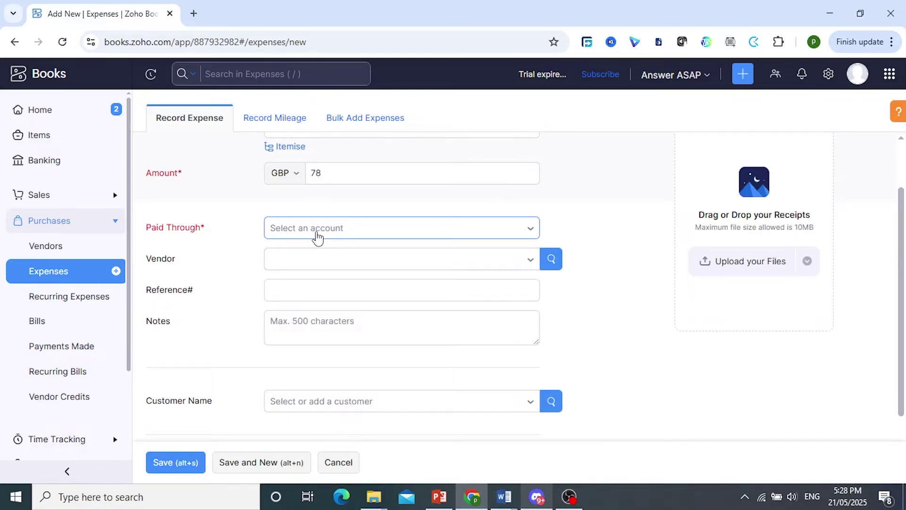
Step: Set Paid Through to Petty Cash, leaving vendor and reference number blank
left_click(317, 228)
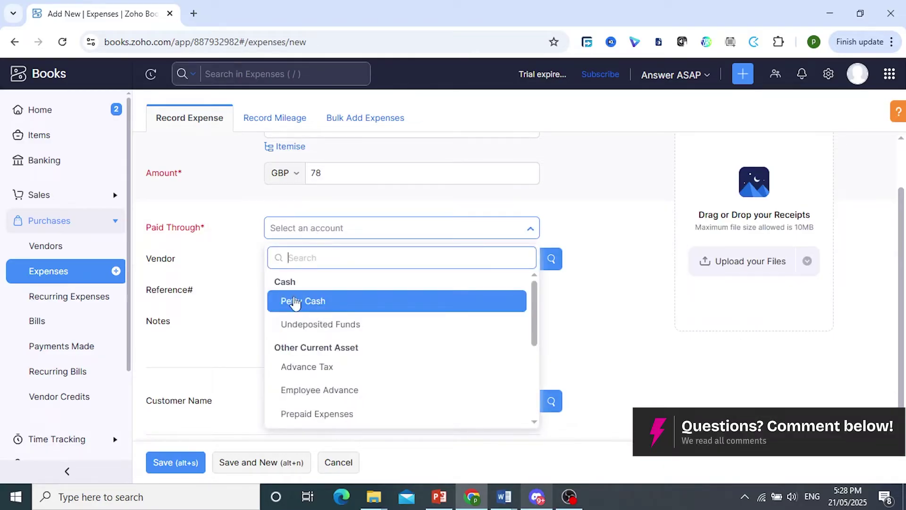
left_click(317, 307)
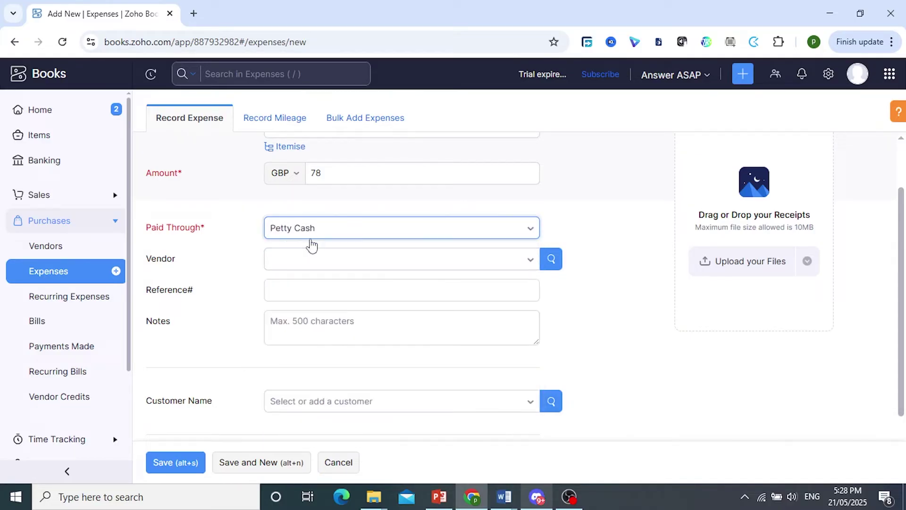
scroll(311, 244, "down", 2)
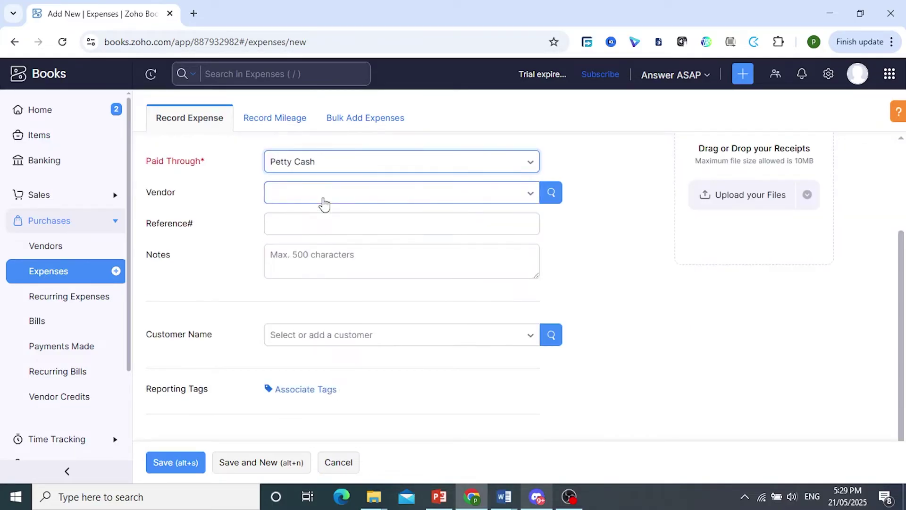
left_click(298, 199)
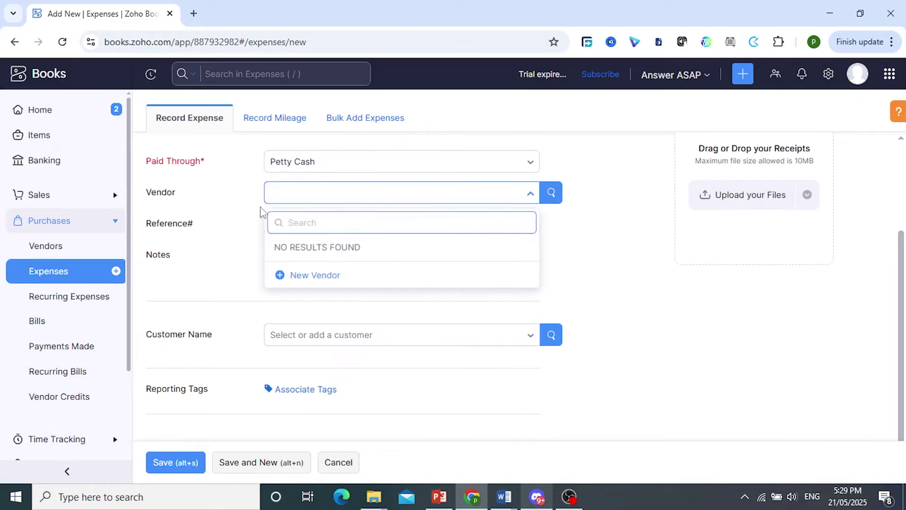
key("Tab")
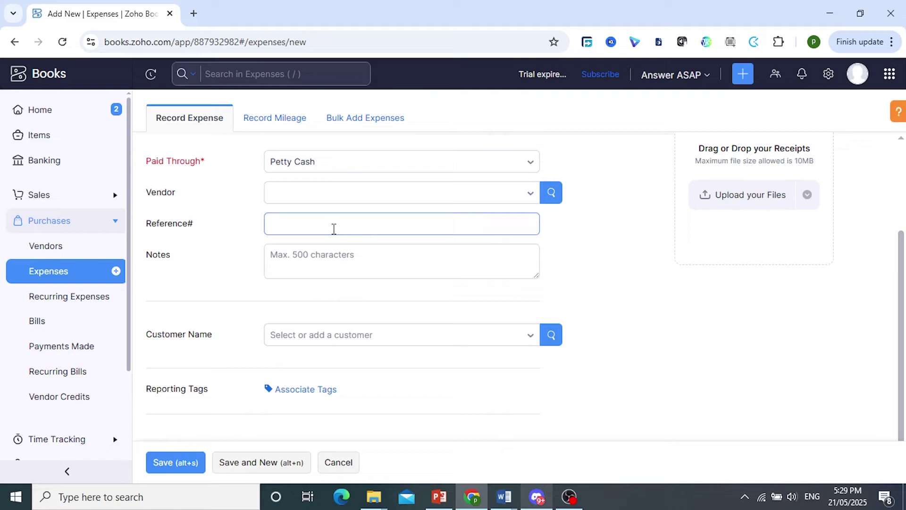
left_click(595, 266)
scroll(672, 269, "up", 1)
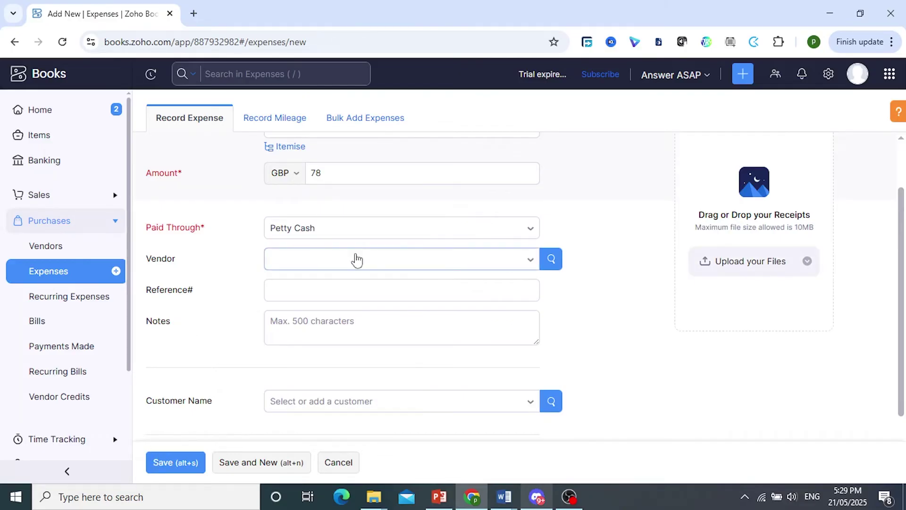
scroll(323, 246, "down", 2)
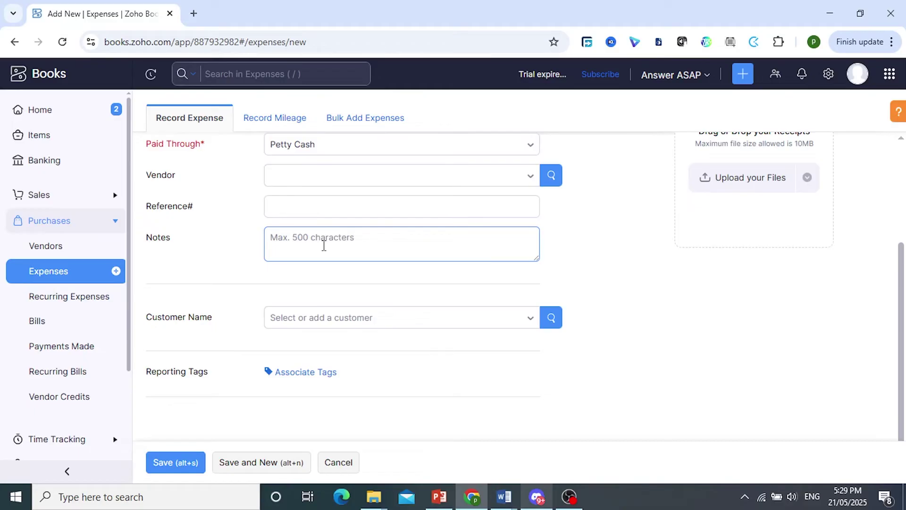
Step: Select Greenfield Supplies inc. as the expense's customer
left_click(321, 325)
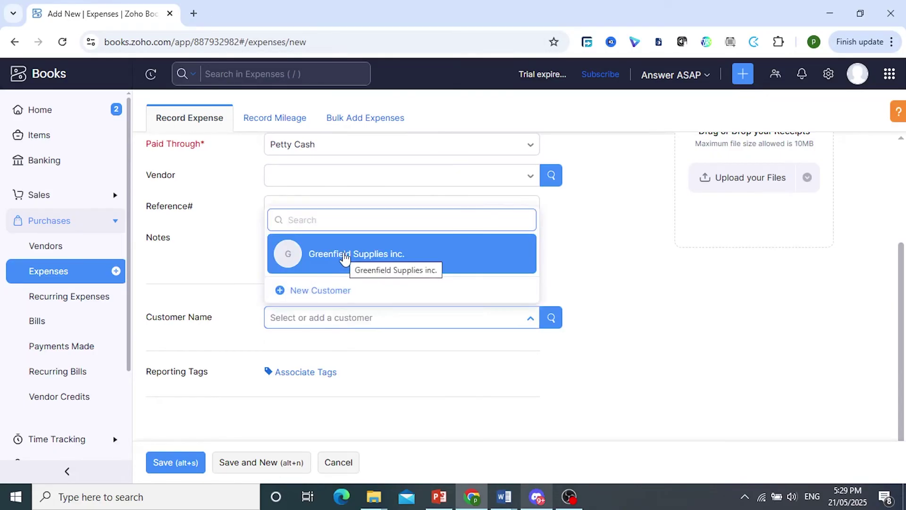
left_click(345, 257)
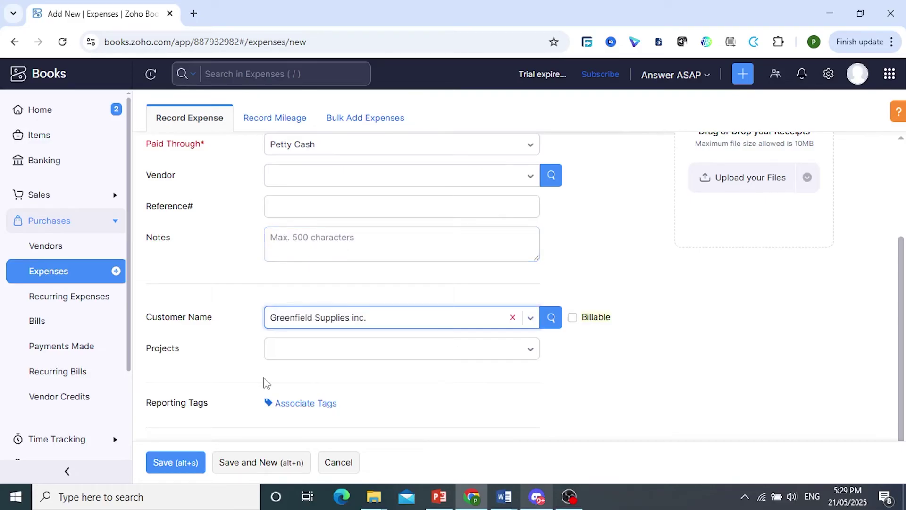
scroll(264, 383, "down", 1)
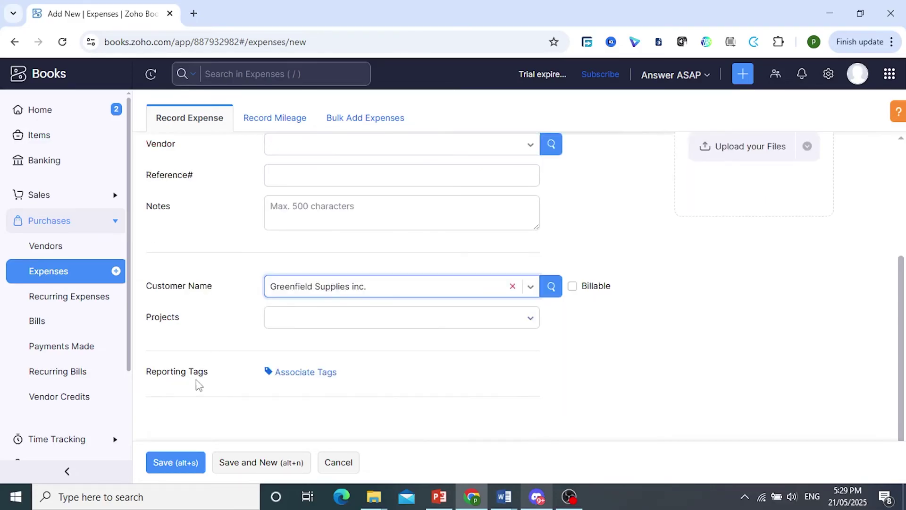
Step: Save the expense and check its journal: Meals and Entertainment debit, Petty Cash credit
left_click(177, 467)
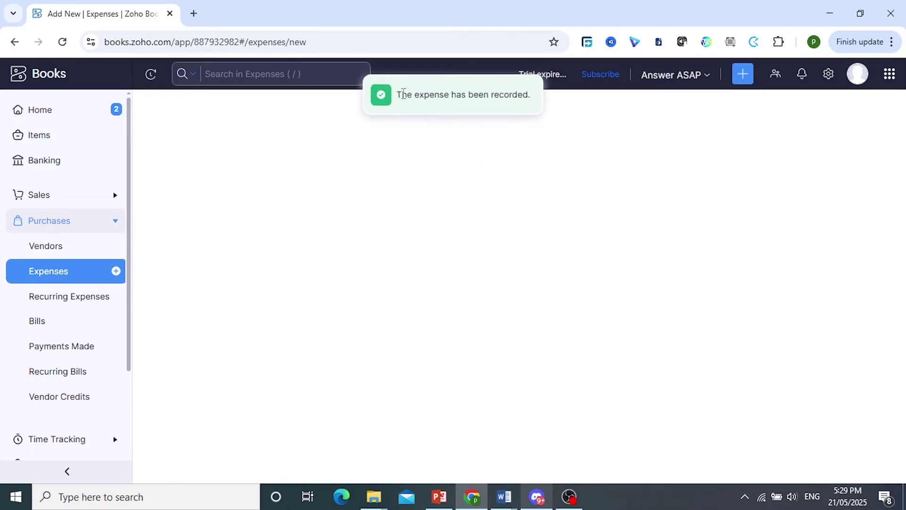
left_click_drag(405, 96, 464, 99)
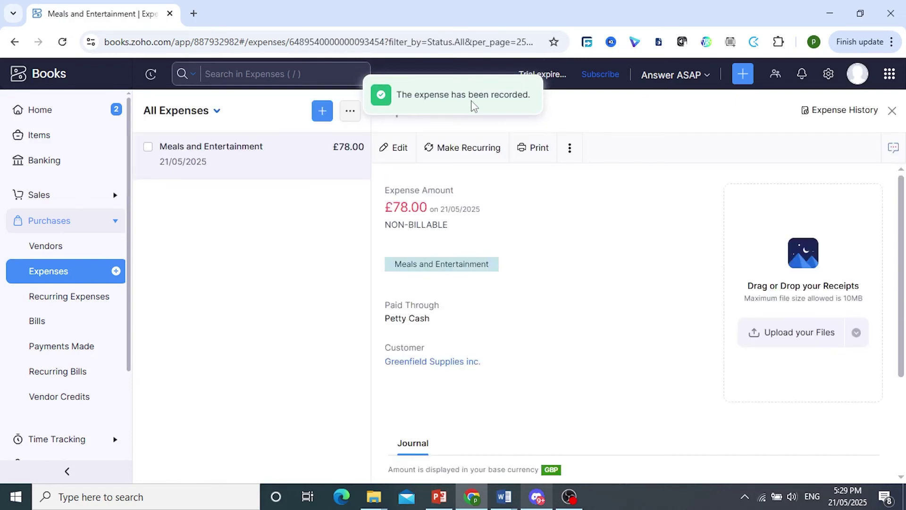
scroll(460, 254, "down", 3)
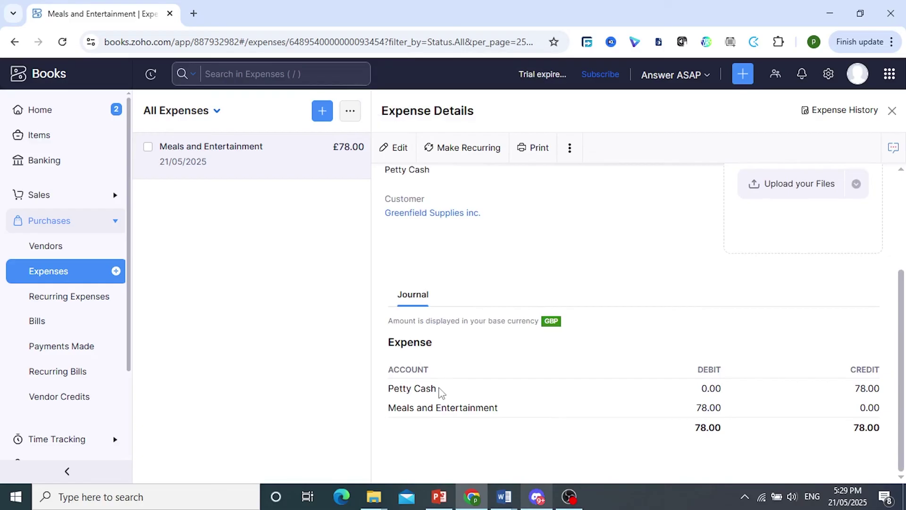
left_click_drag(418, 390, 386, 396)
left_click(395, 394)
left_click_drag(388, 415, 487, 421)
left_click(409, 404)
scroll(578, 421, "up", 1)
scroll(578, 420, "up", 1)
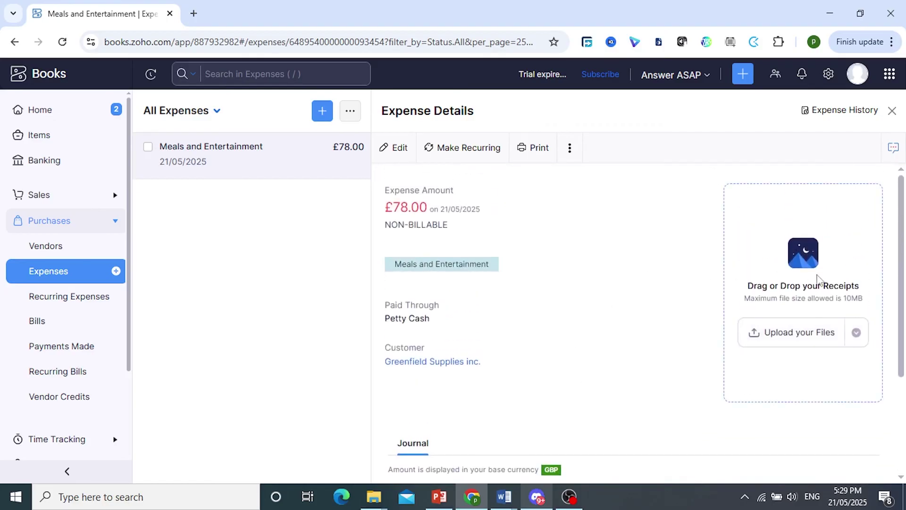
left_click(794, 338)
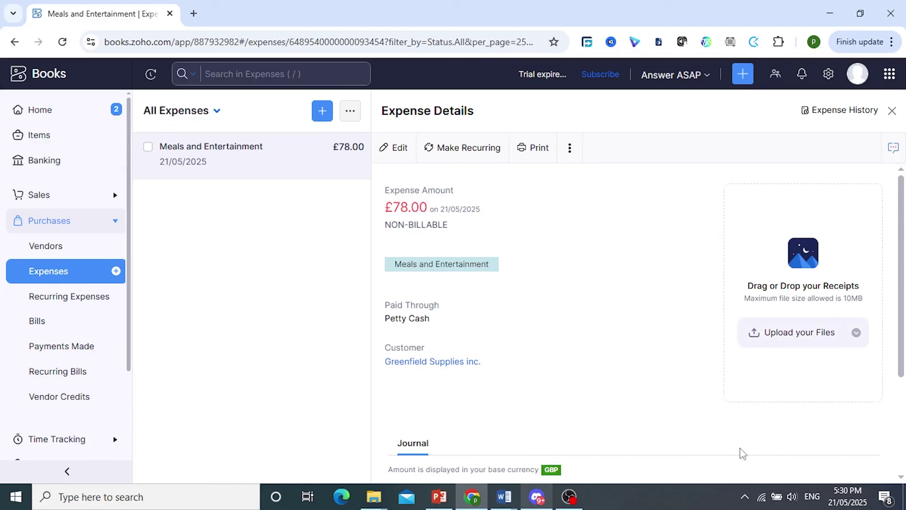